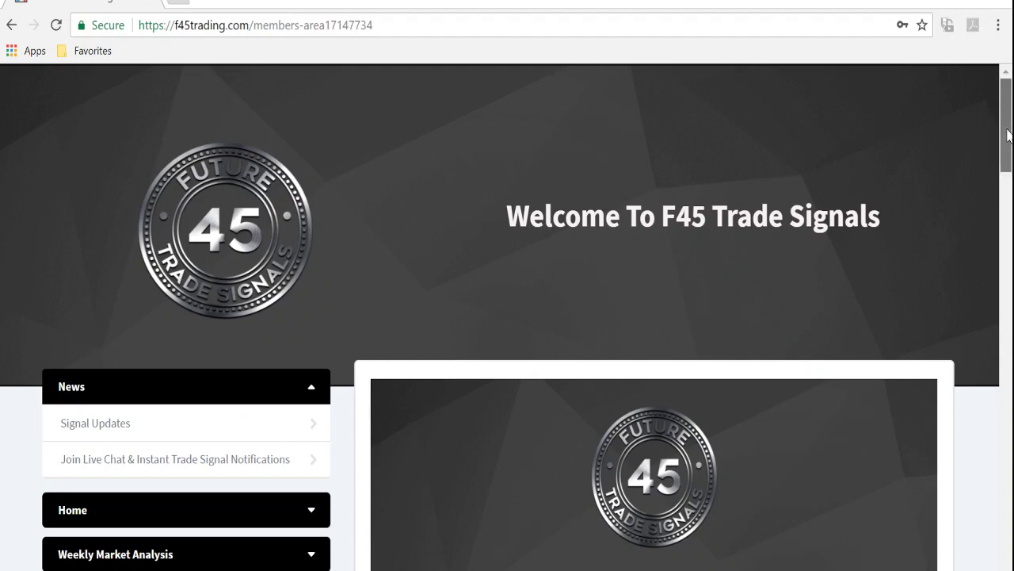
Step: Review the Video Education page down to its last videos, collapsing the Weekly Video Analysis Archive, and switch to the MetaTrader GBPUSD chart
drag(1008, 135, 1008, 217)
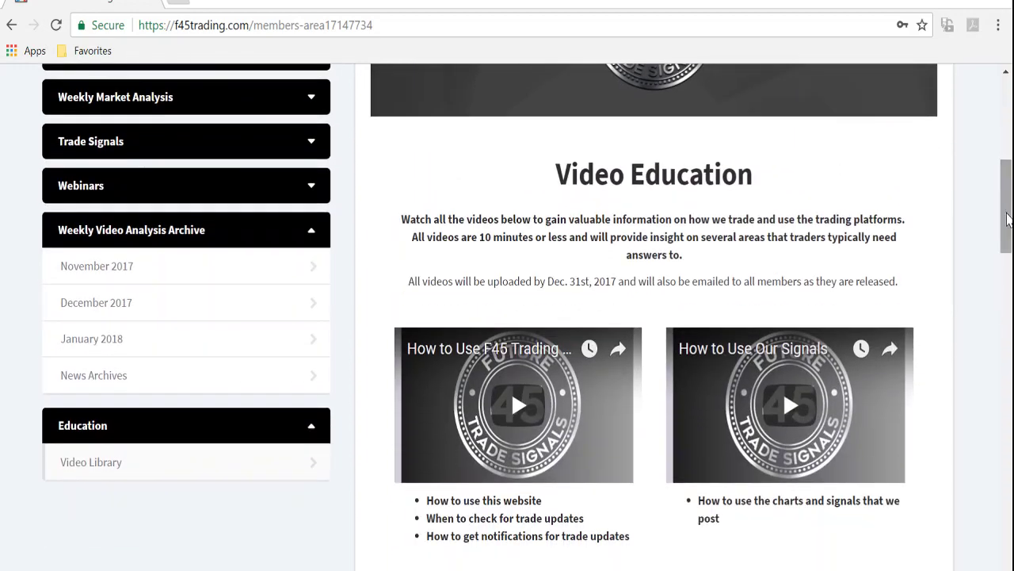
click(301, 231)
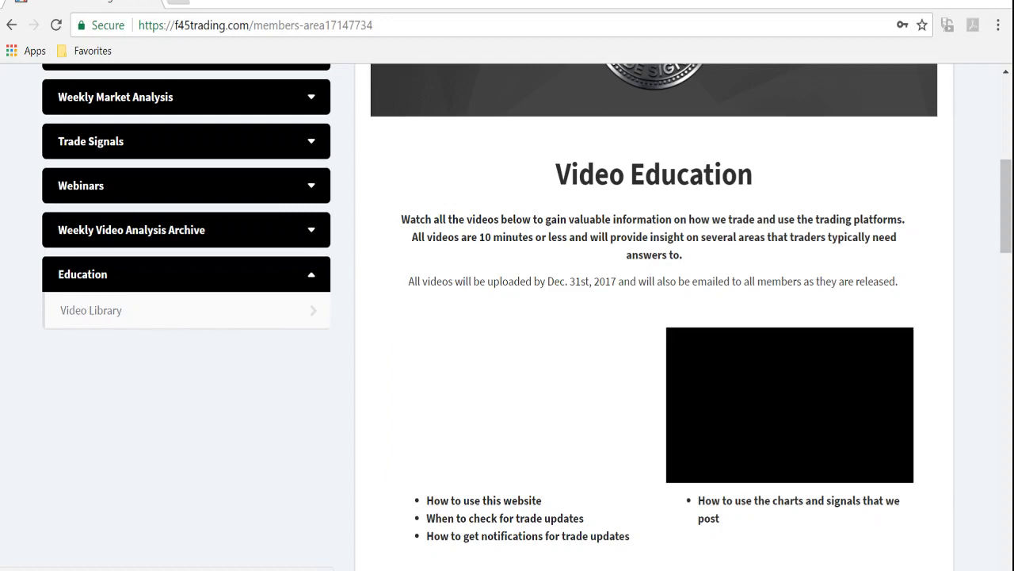
drag(1002, 204, 1010, 446)
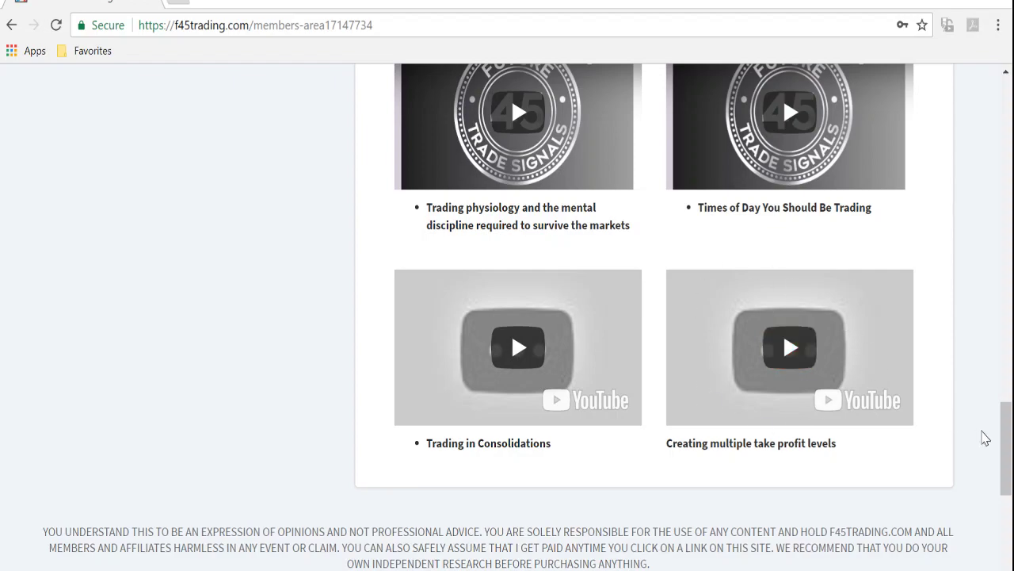
drag(1008, 443, 931, 1)
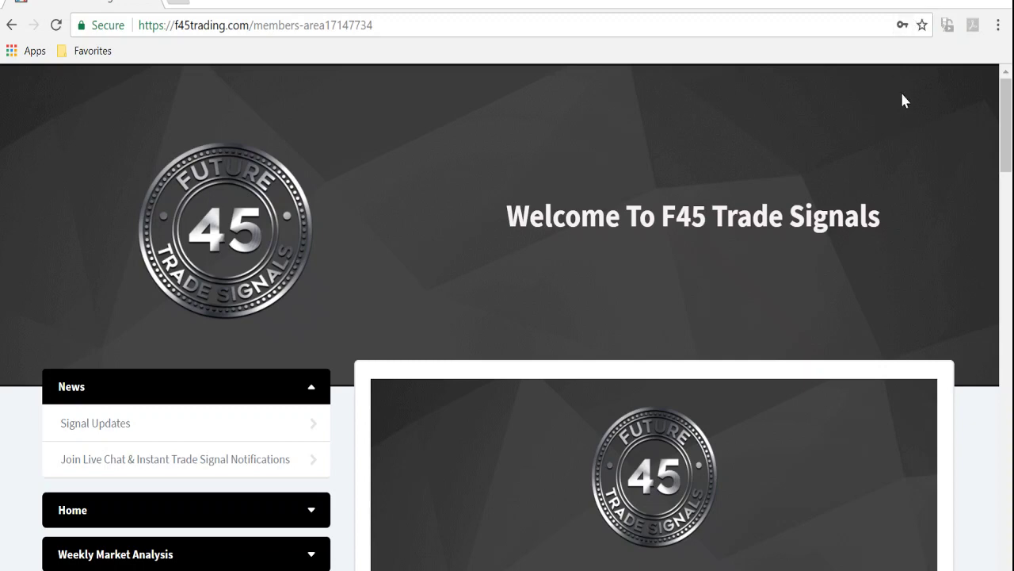
click(927, 6)
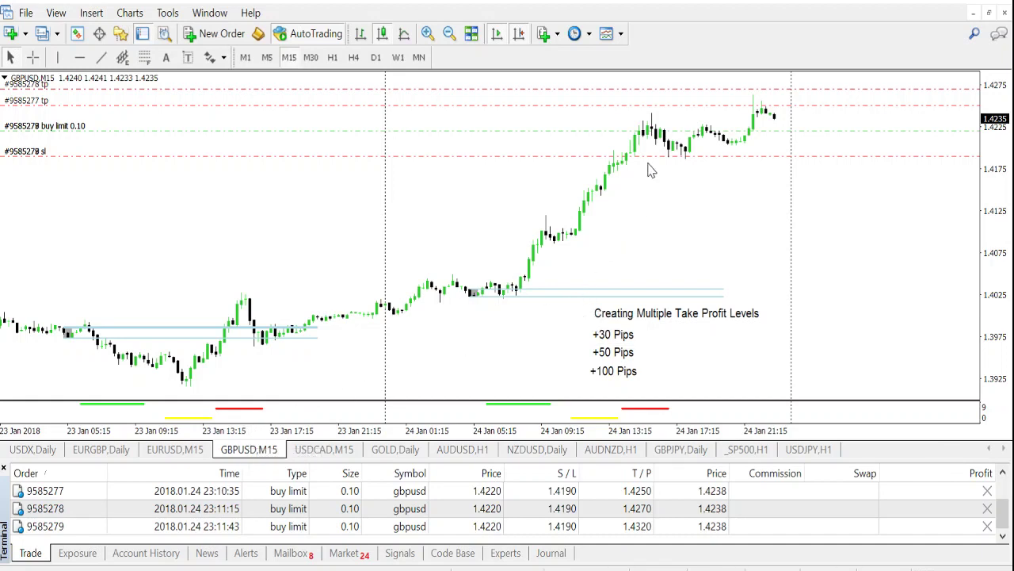
Step: Inspect the GBPUSD buy limit entry level with the crosshair and bring all three take-profit levels into view
click(33, 57)
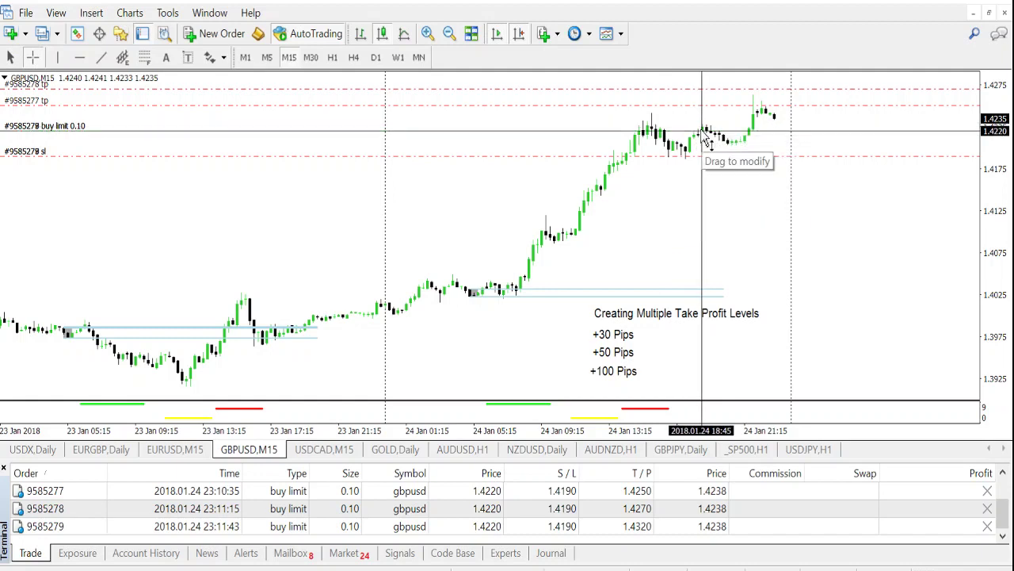
click(871, 238)
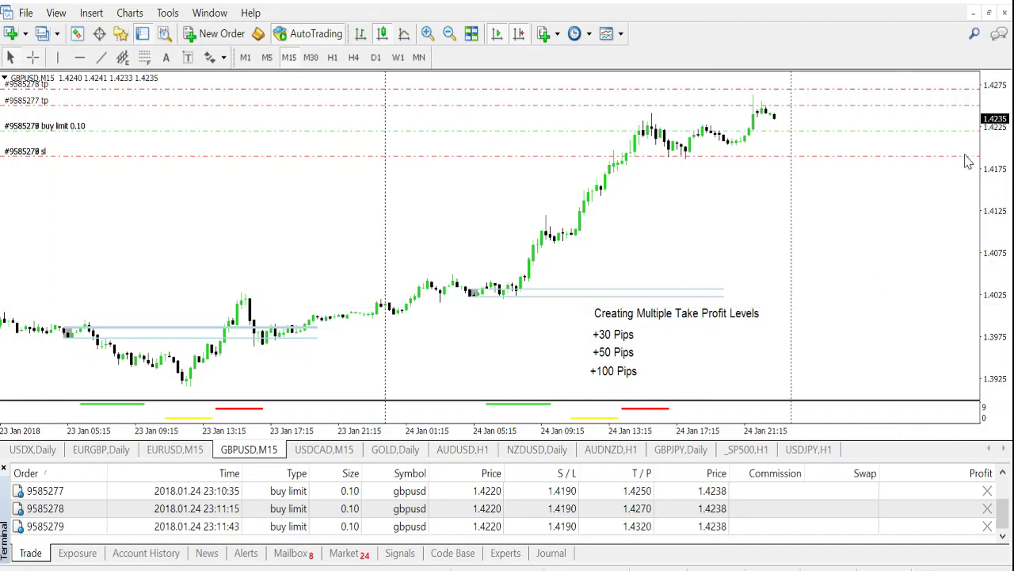
drag(993, 127, 1000, 150)
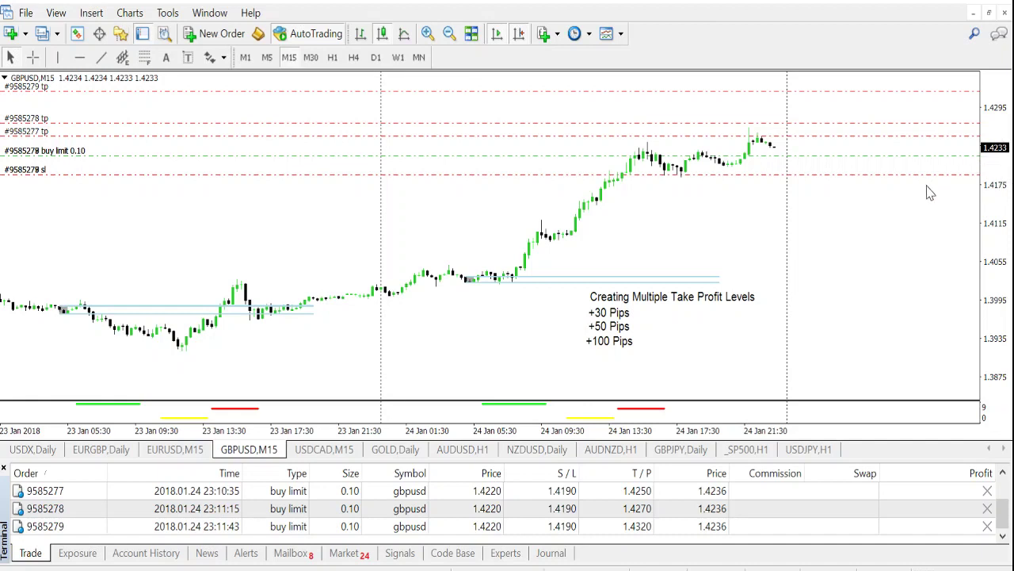
Step: Highlight the "+30 Pips" label on the GBPUSD chart with a rectangle
mouse_move(780, 154)
click(92, 13)
mouse_move(43, 134)
click(162, 133)
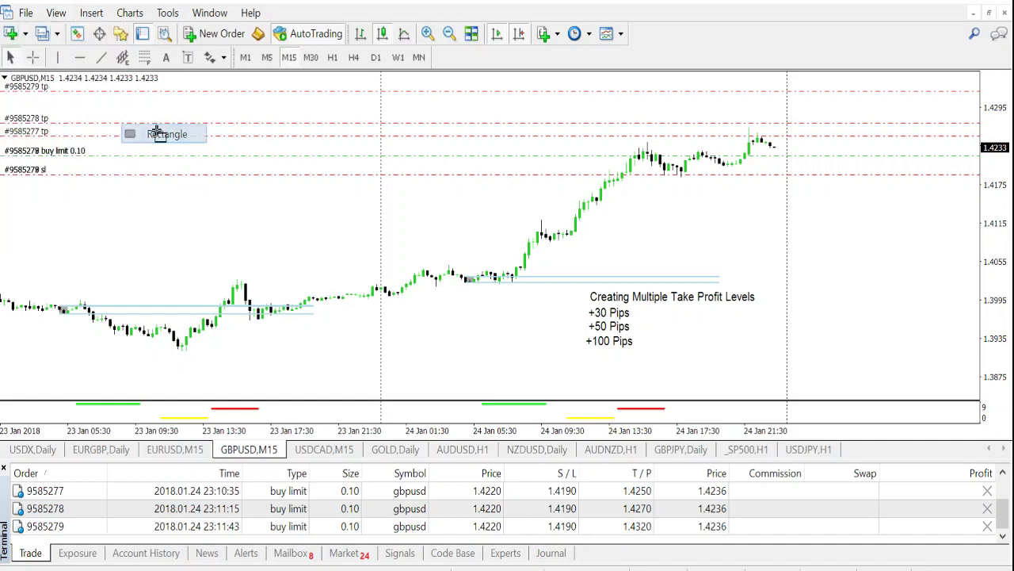
drag(588, 306, 632, 319)
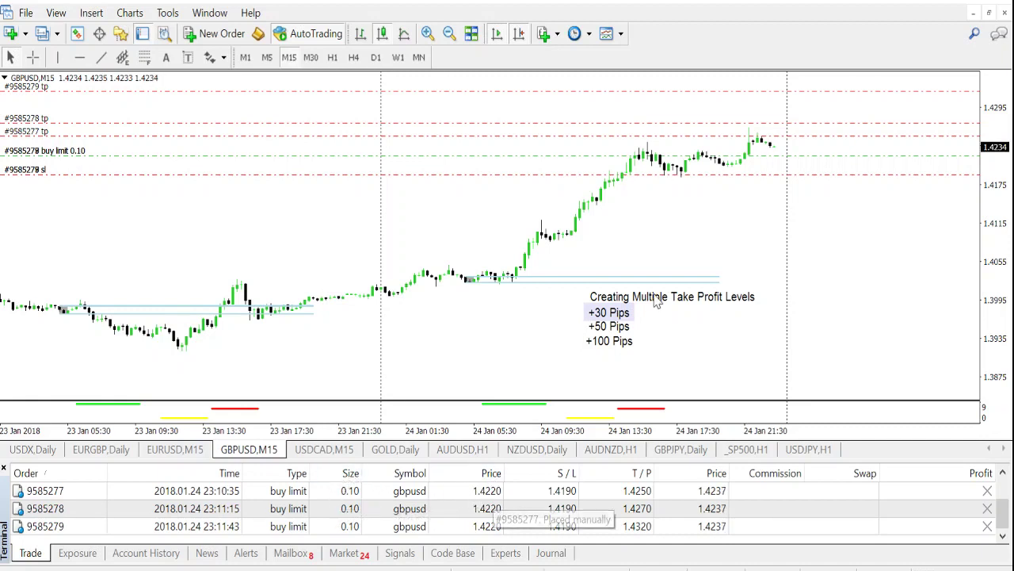
click(102, 57)
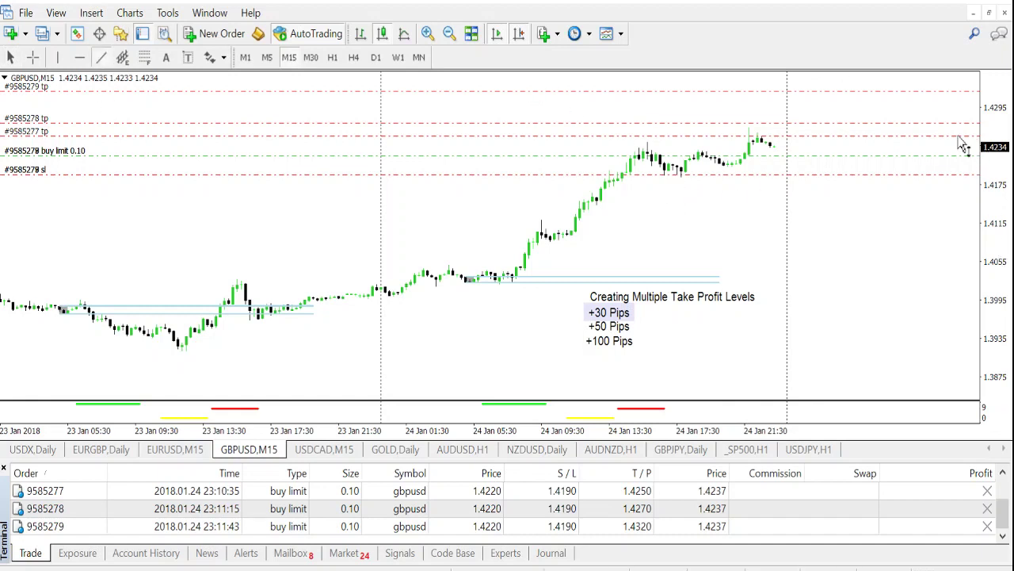
click(431, 37)
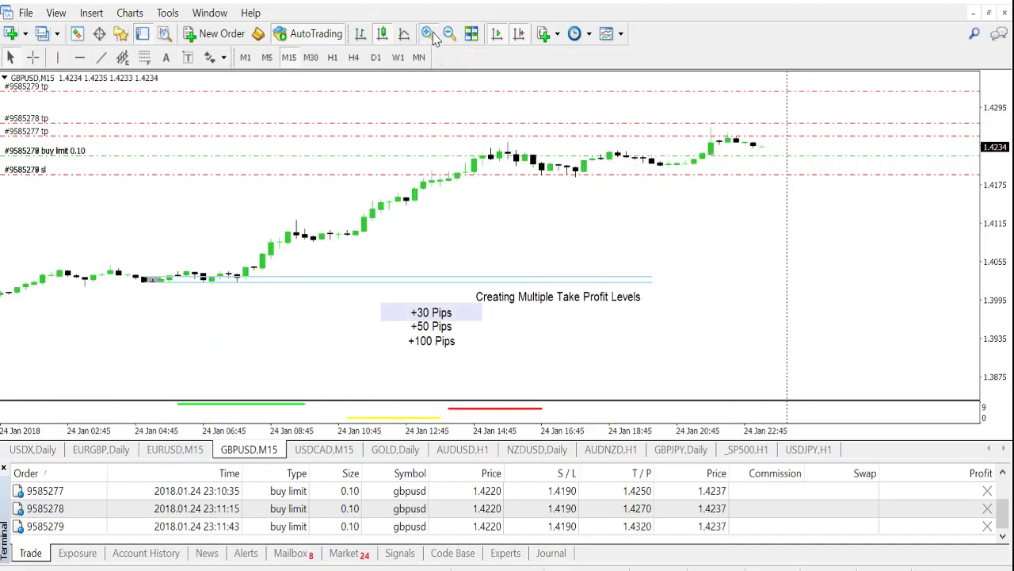
click(429, 35)
click(449, 35)
click(449, 34)
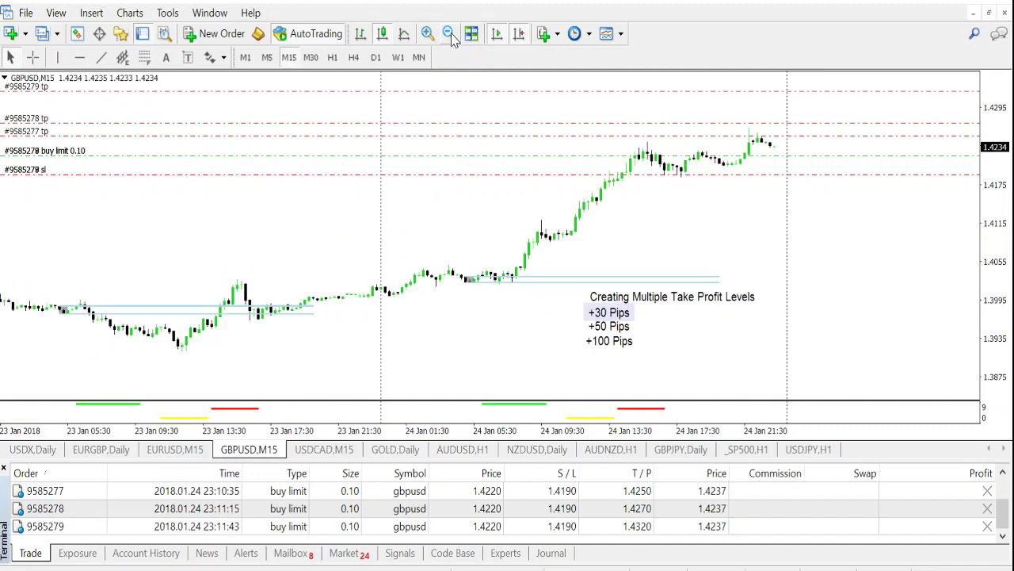
Step: Sketch the expected price path with two trendlines, from the current price down to the 1.4220 entry and up past the 1.4270 take profit
drag(989, 258, 981, 180)
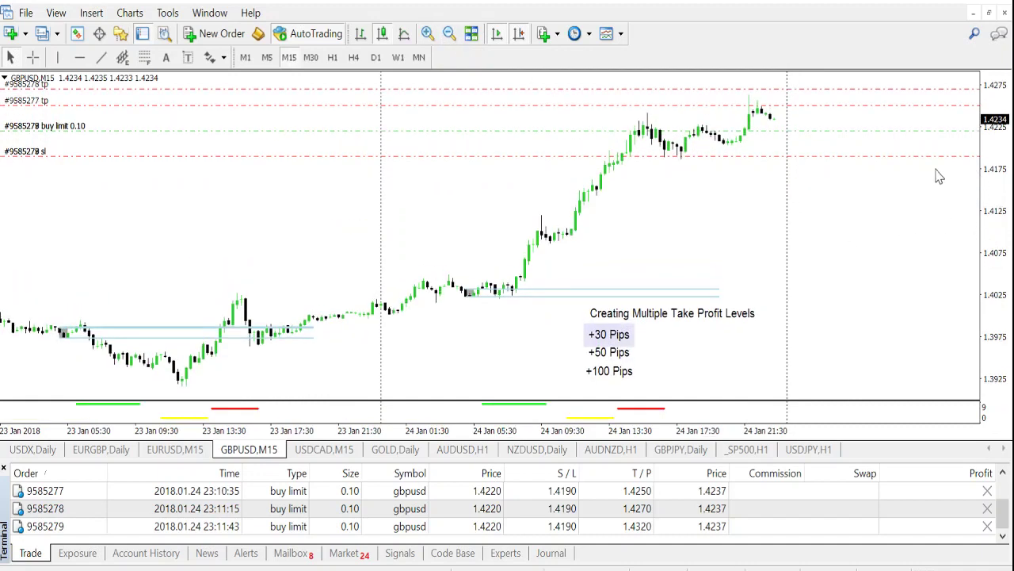
click(101, 60)
drag(774, 116, 783, 131)
click(101, 57)
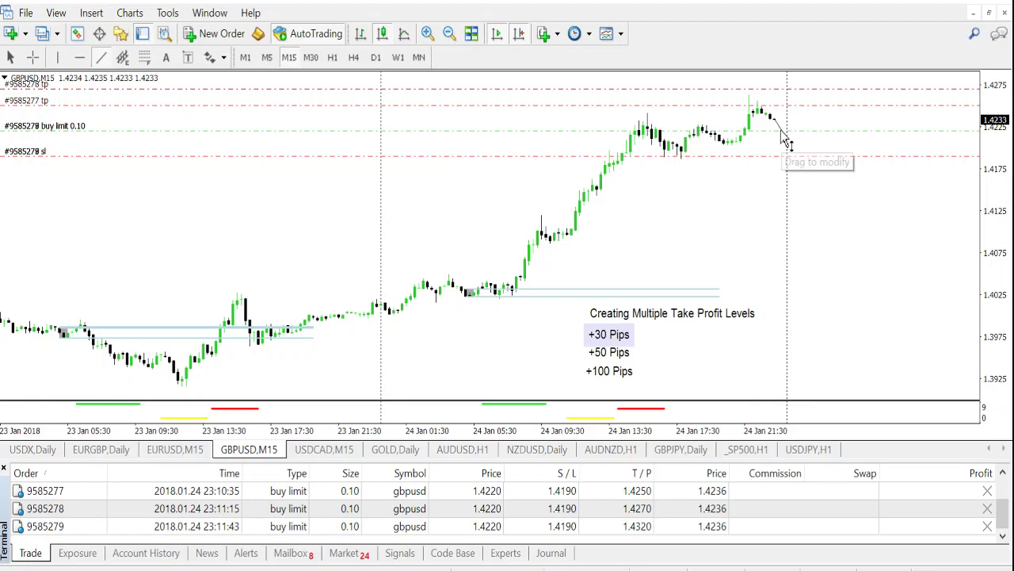
drag(781, 134, 807, 80)
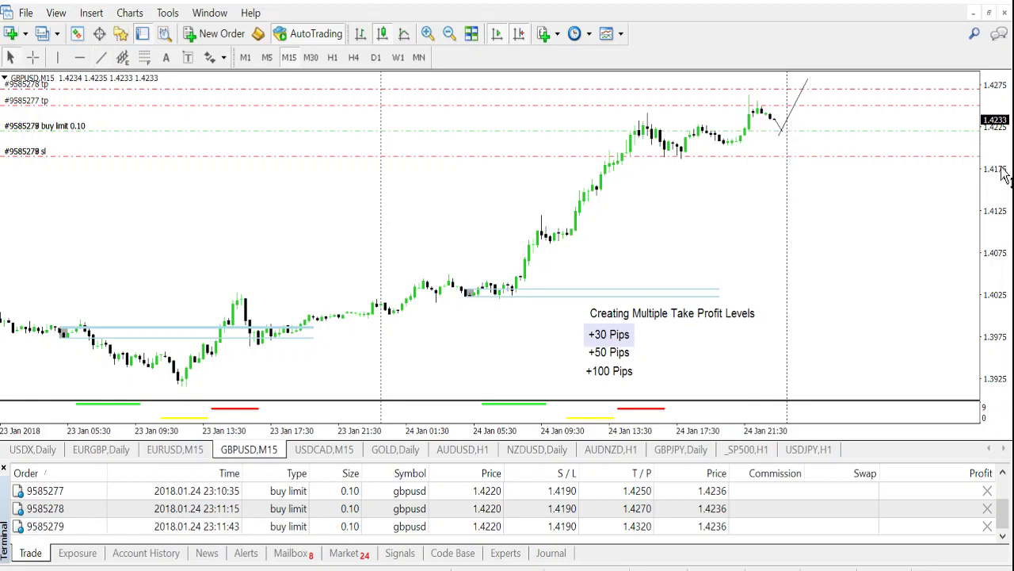
Step: Extend the upper end of the rising trendline beyond the 1.4320 take-profit level
drag(1006, 175, 1005, 182)
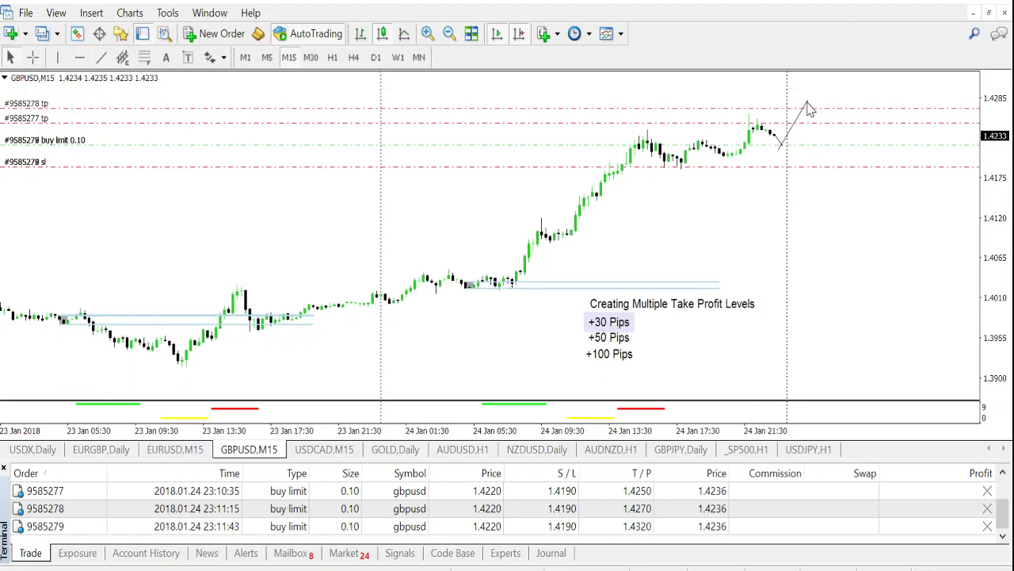
drag(810, 109, 811, 80)
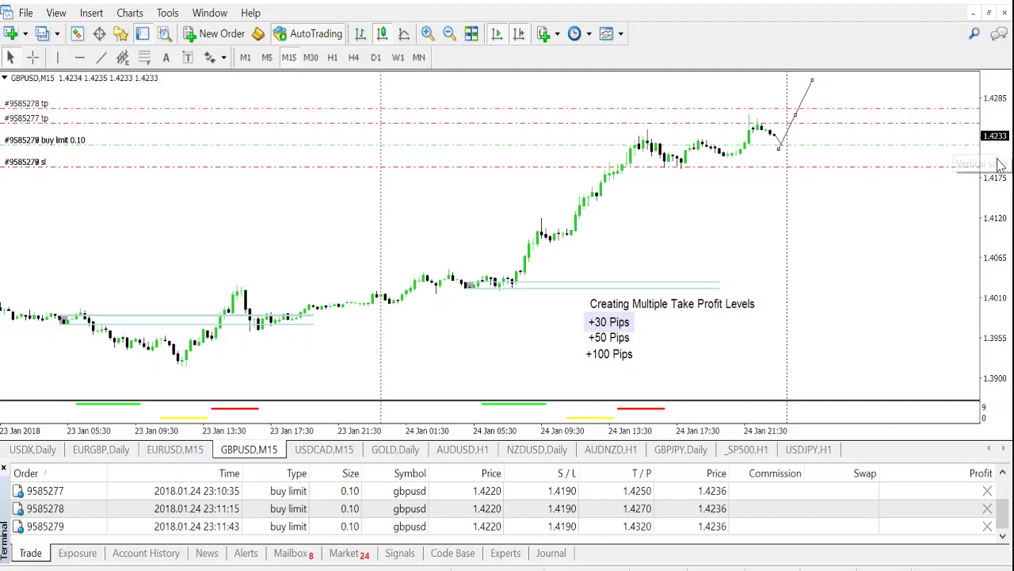
drag(999, 168, 997, 174)
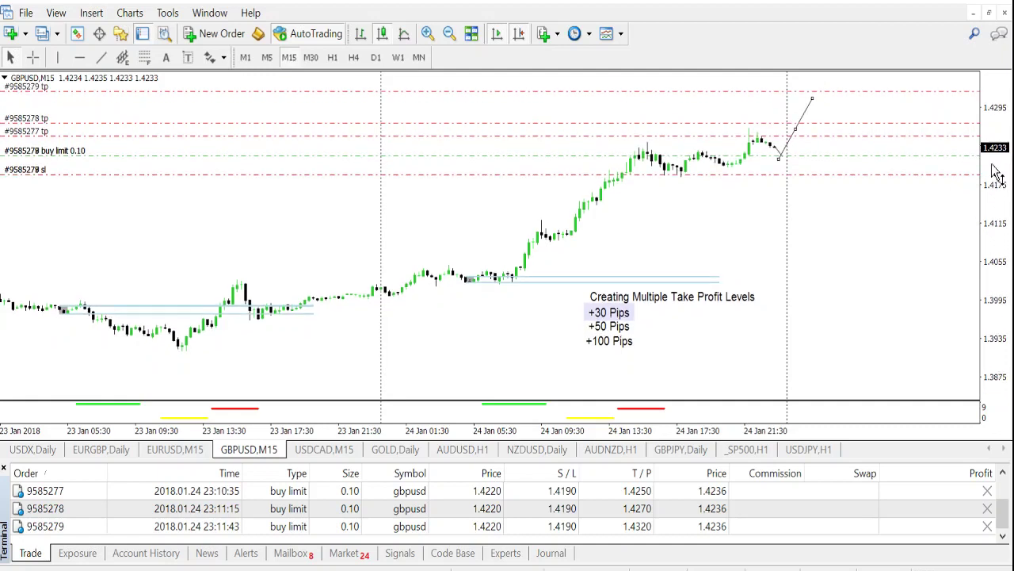
drag(812, 98, 817, 89)
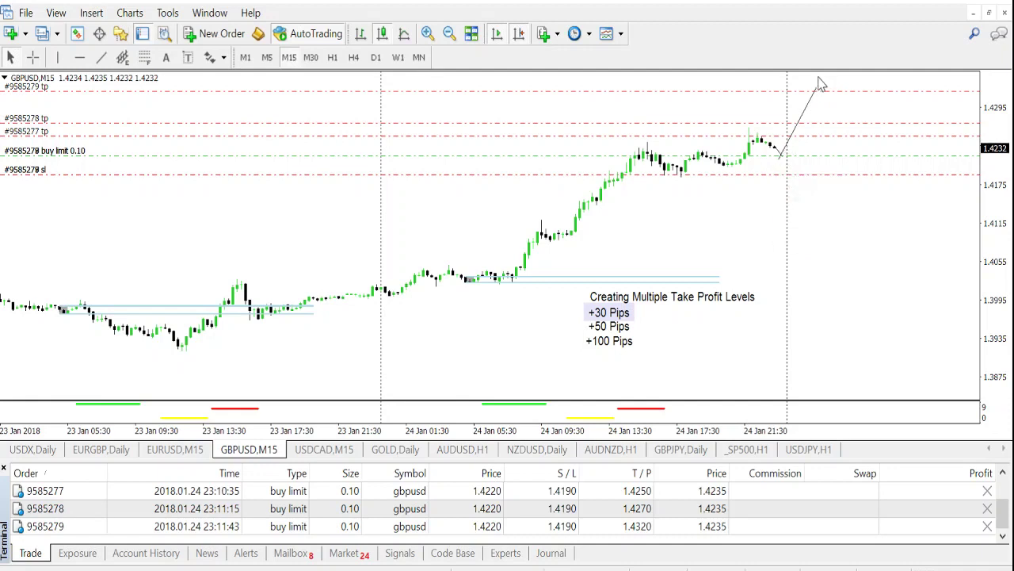
drag(998, 236, 1003, 218)
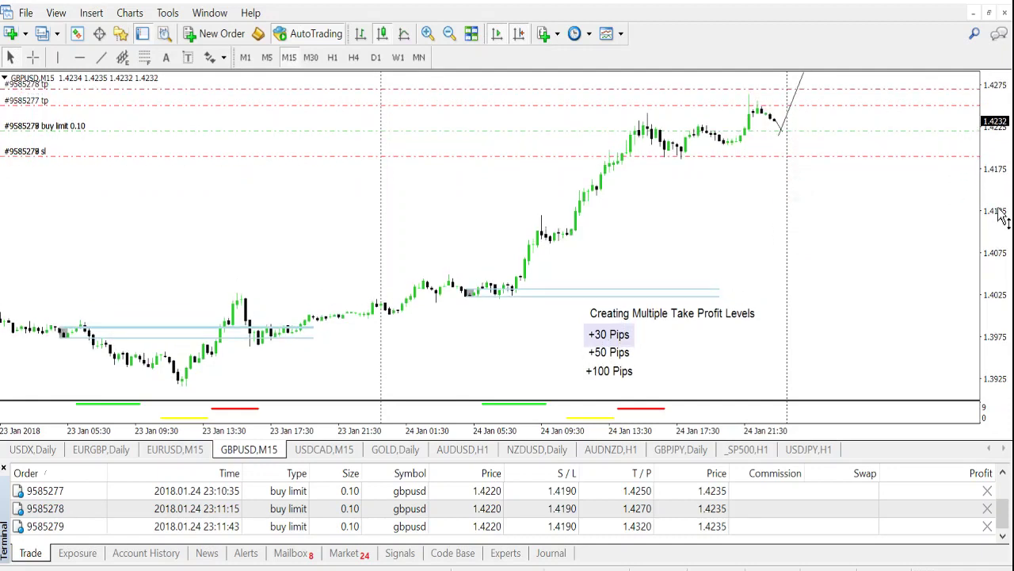
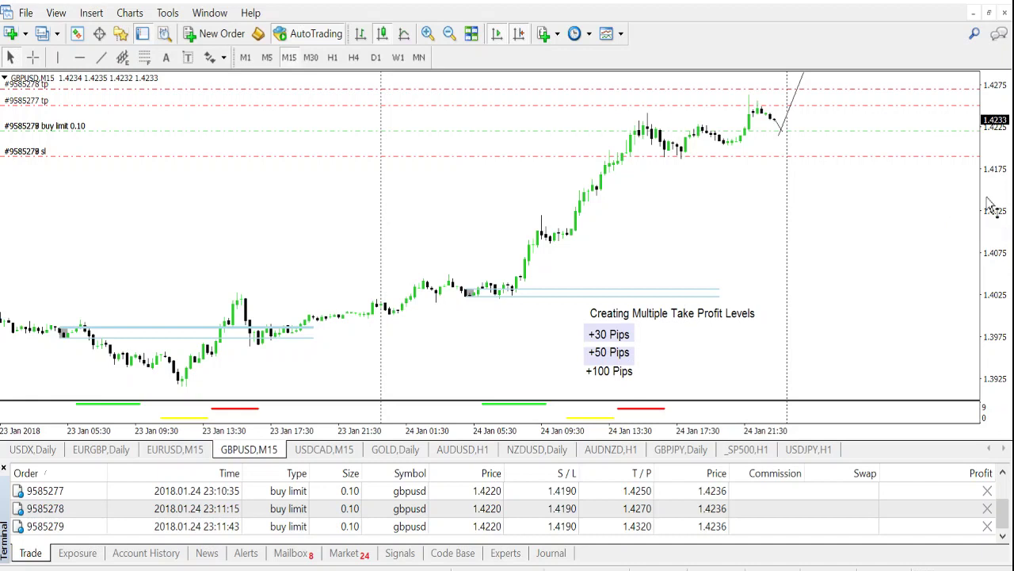
Step: Place red check signs beside the rising trendline at the 1.4250 and 1.4270 take-profit levels
drag(990, 207, 994, 214)
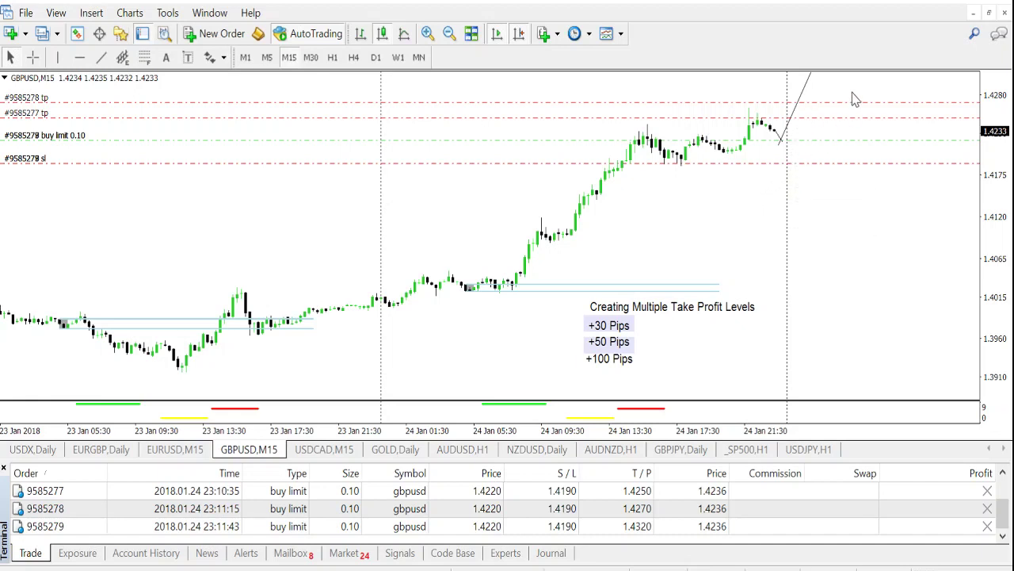
click(91, 13)
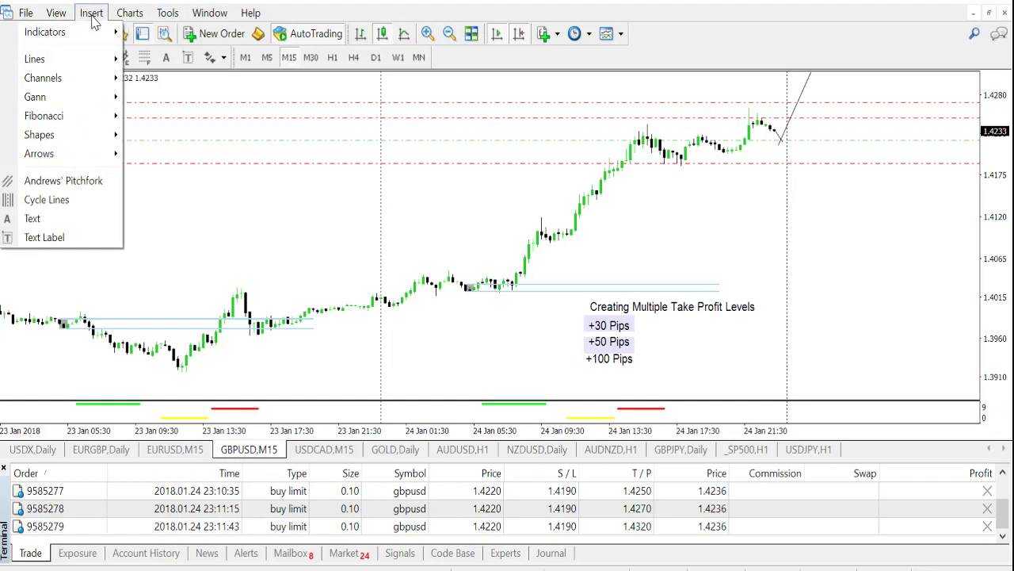
mouse_move(103, 153)
click(182, 250)
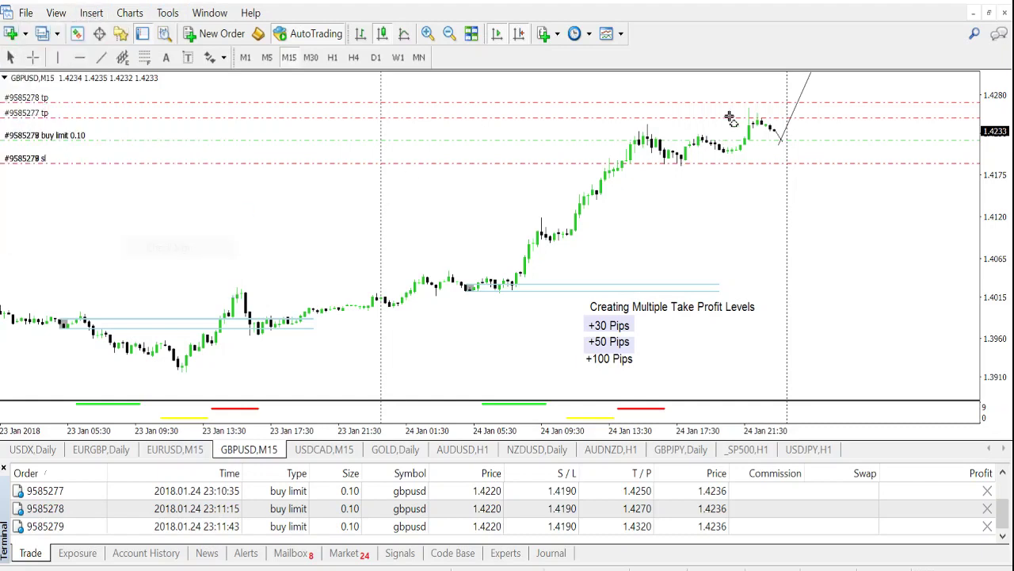
click(829, 115)
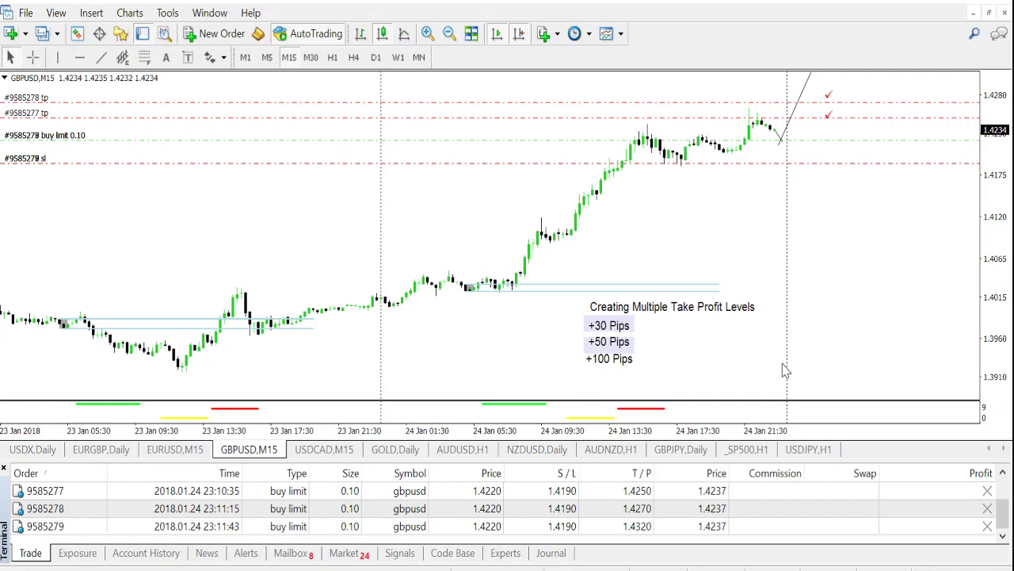
drag(1003, 127, 1006, 141)
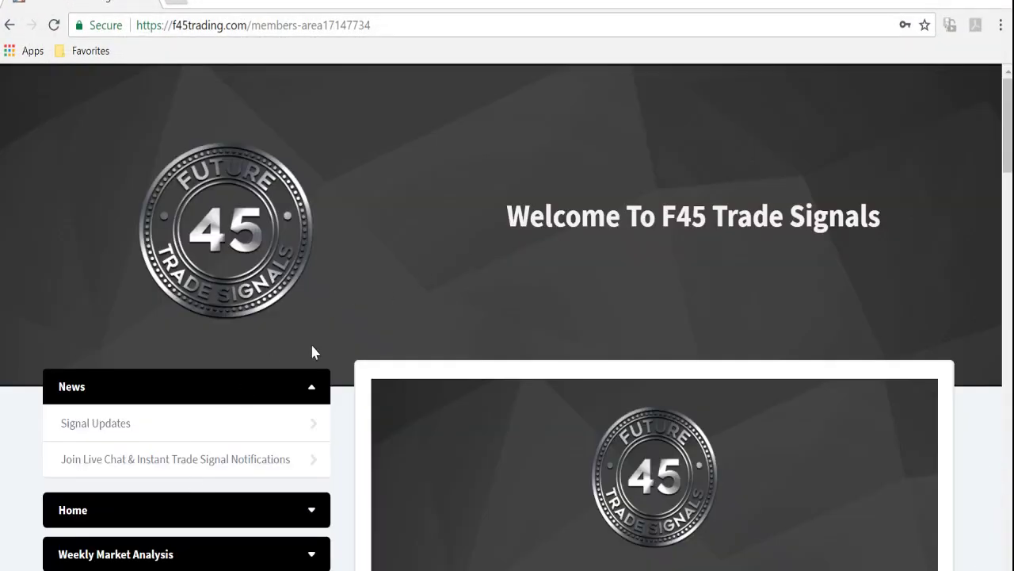
Step: Switch to the browser with the F45 members area, expand the Trade Signals section and review its weekday entries
scroll(403, 318, down, 3)
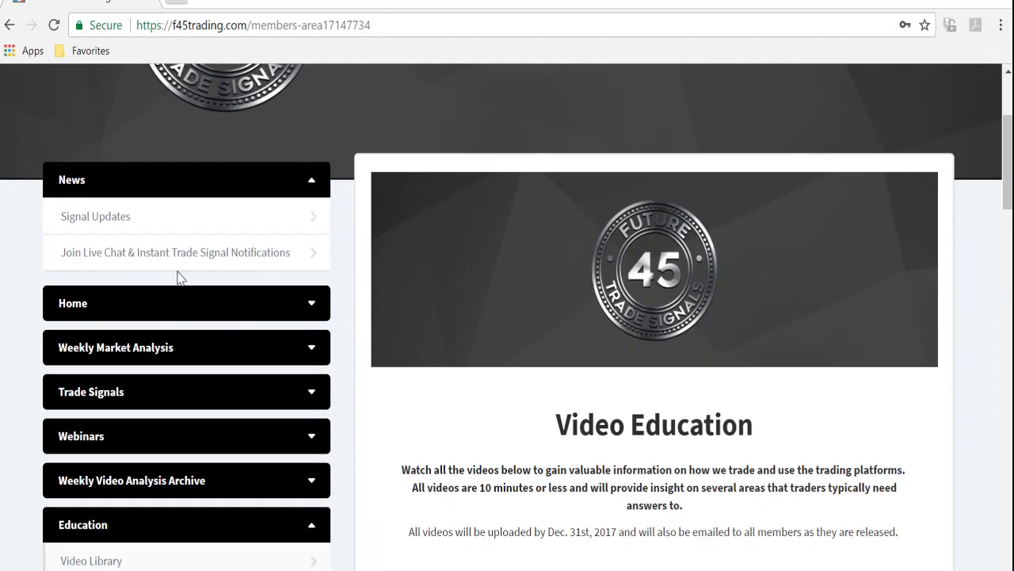
click(294, 398)
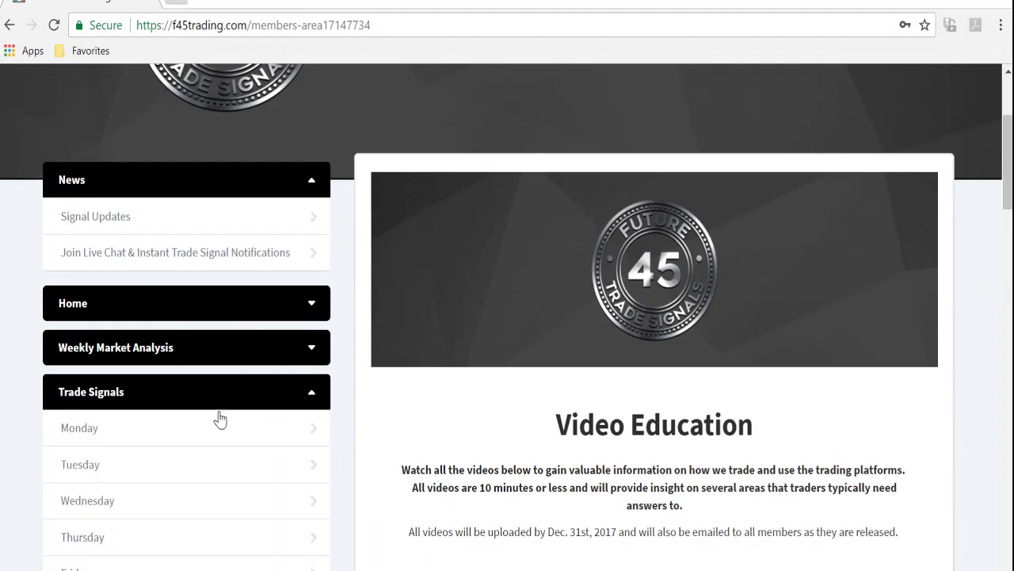
scroll(198, 412, down, 3)
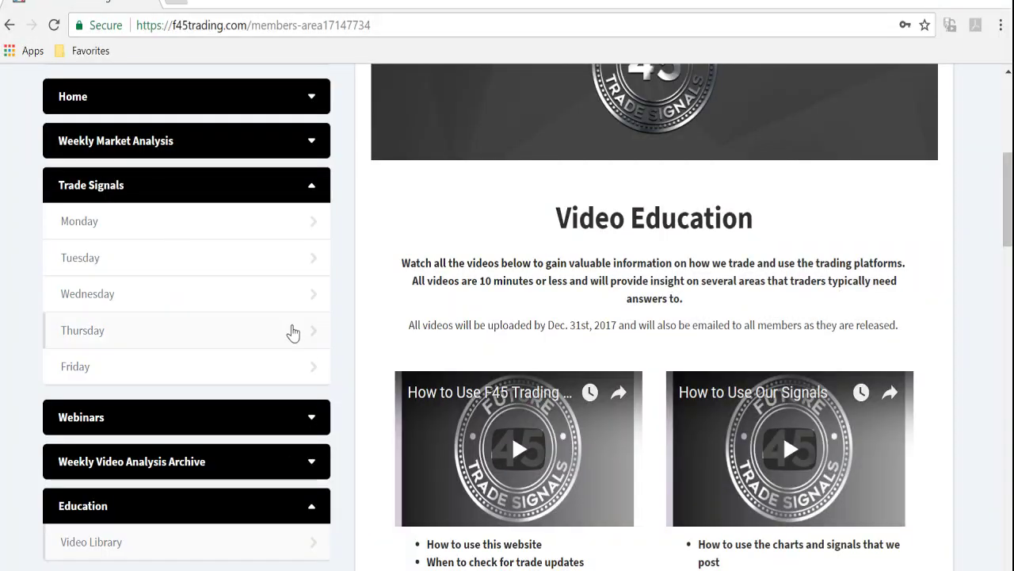
Step: Open the Join Live Chat & Instant Trade Signal Notifications page from the News section
scroll(292, 329, up, 5)
scroll(336, 244, down, 3)
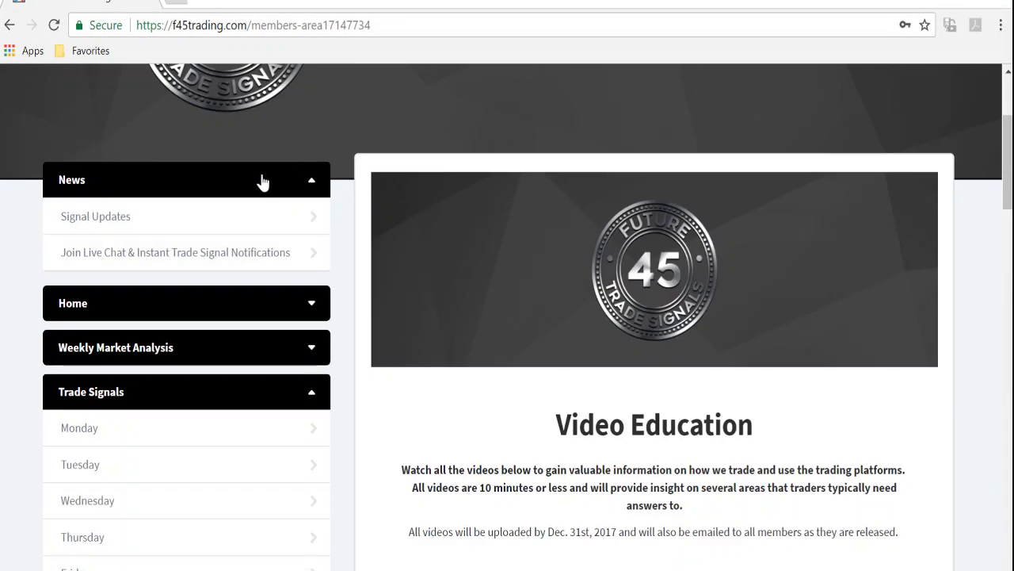
click(188, 252)
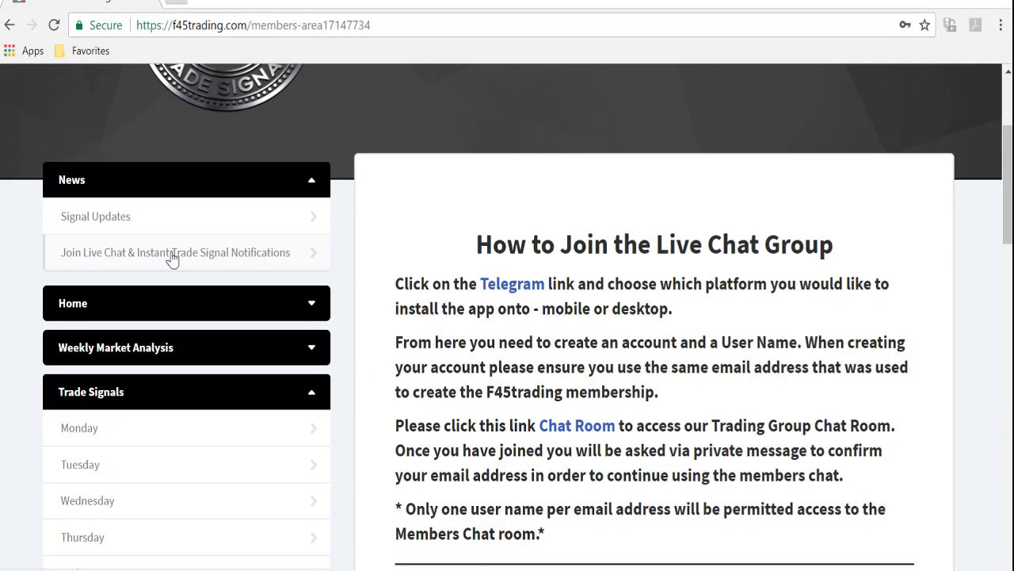